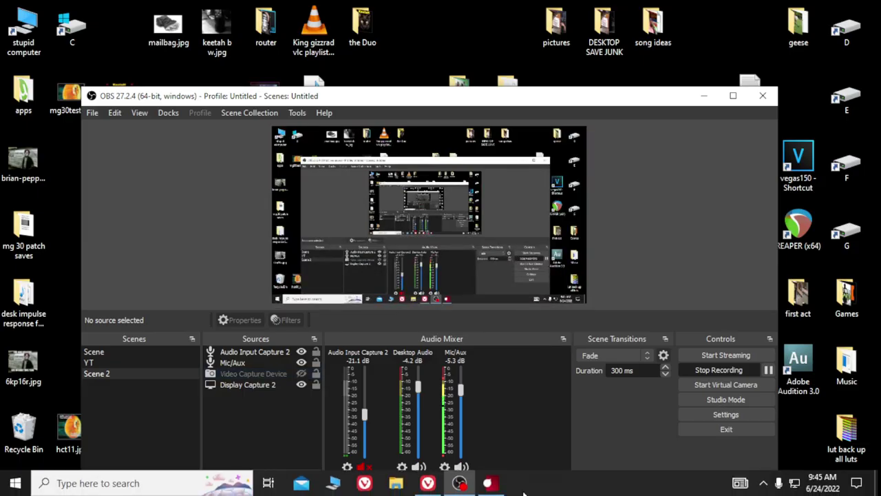
click(504, 485)
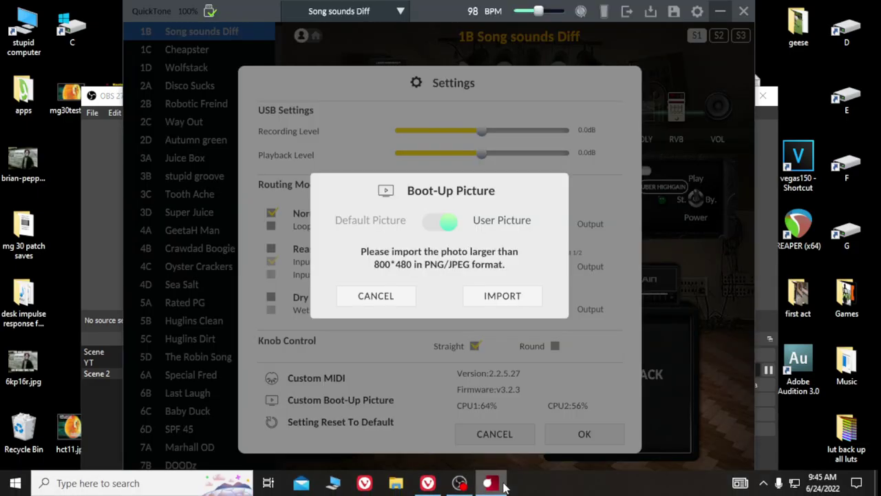
click(376, 295)
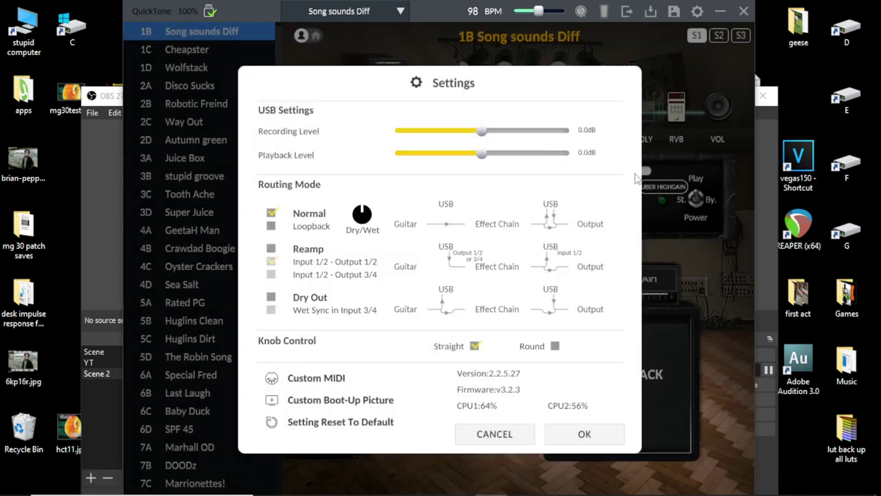
click(697, 11)
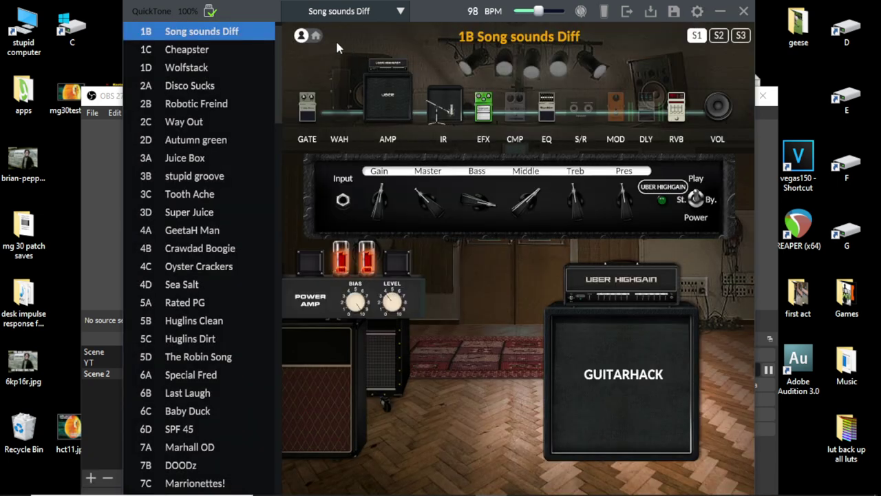
click(697, 12)
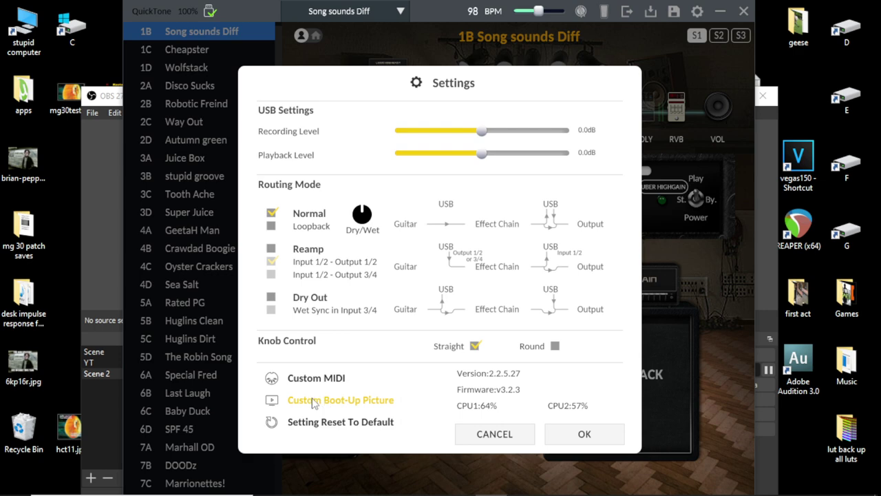
click(310, 405)
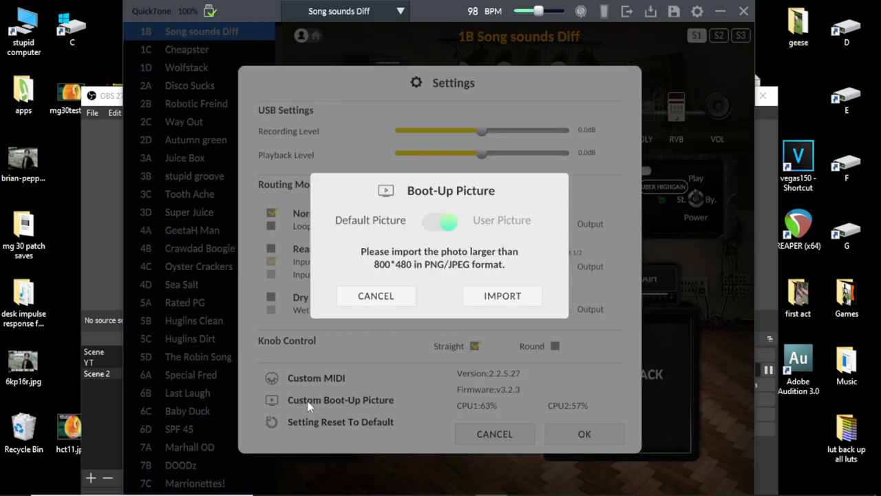
click(438, 221)
click(439, 221)
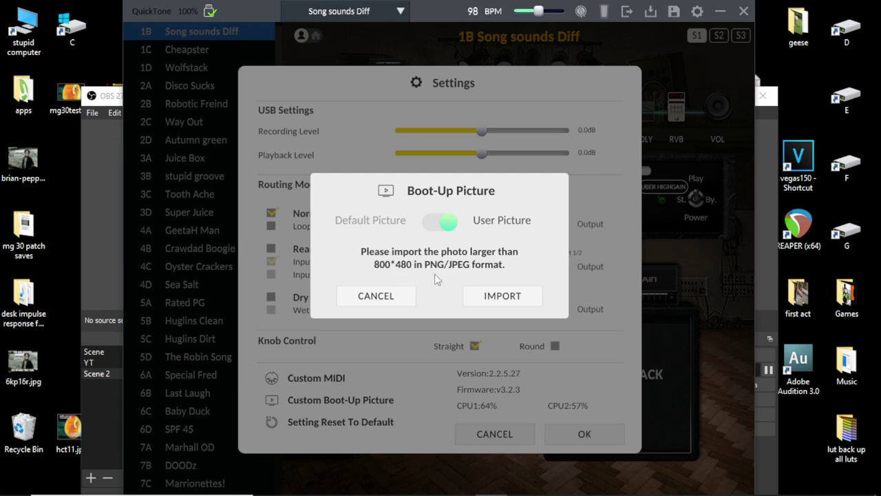
click(375, 297)
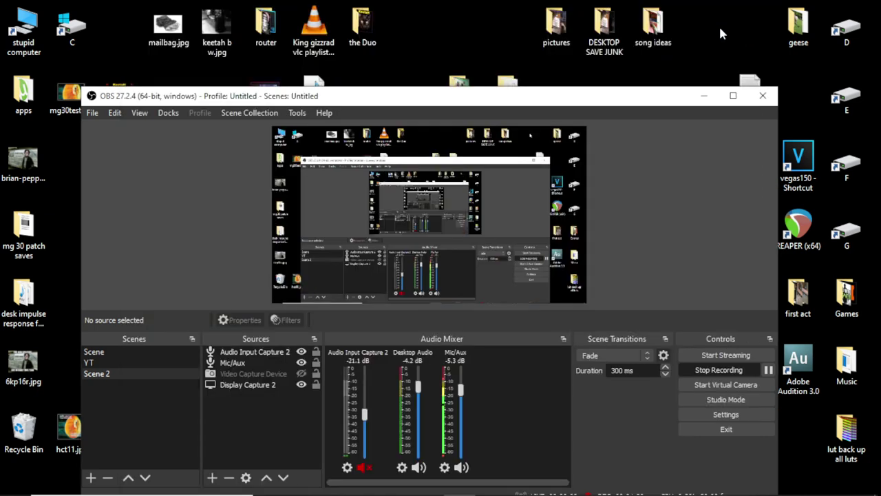
Step: Hide QuickTone and open the hct11.jpg album art in IrfanView
click(720, 11)
drag(410, 103, 501, 47)
double_click(72, 431)
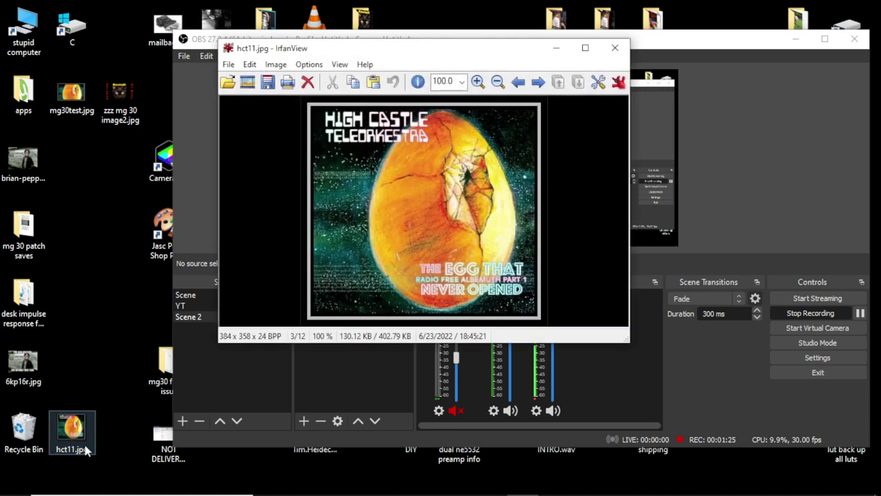
drag(450, 51, 545, 71)
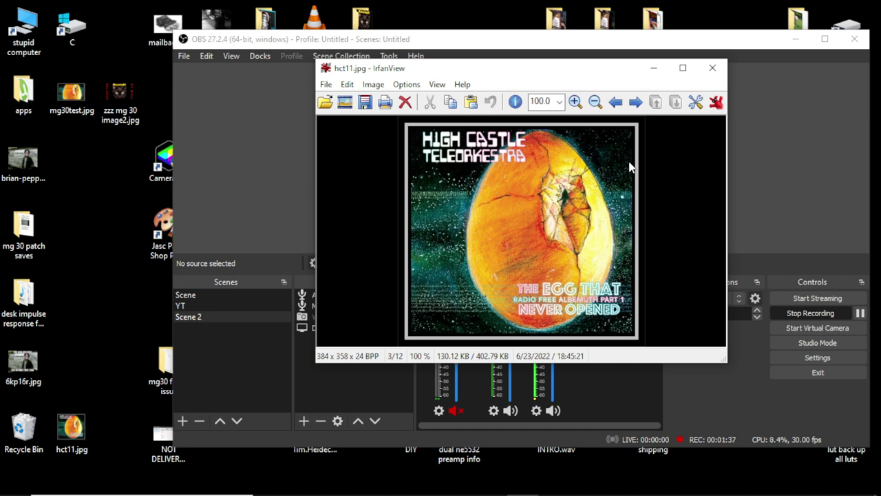
Step: Select a 319 x 179 region around the cracked egg and crop the image to it with Ctrl+Y
drag(631, 167, 428, 285)
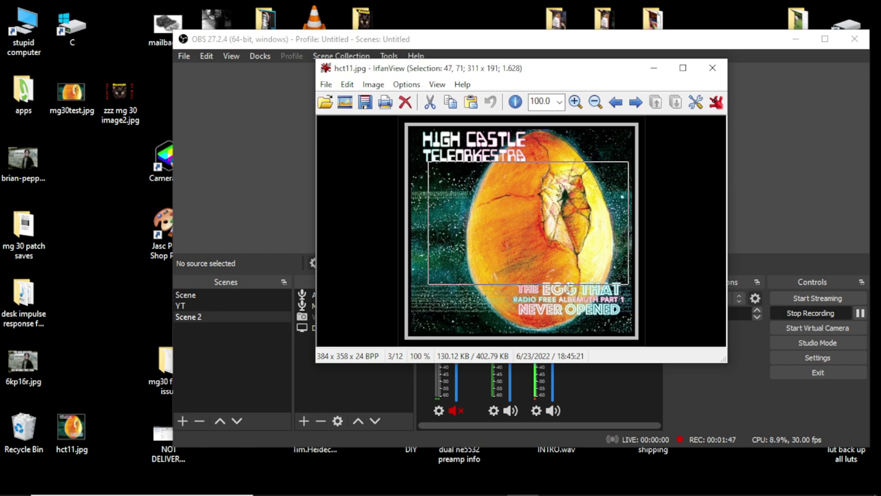
drag(572, 284, 572, 279)
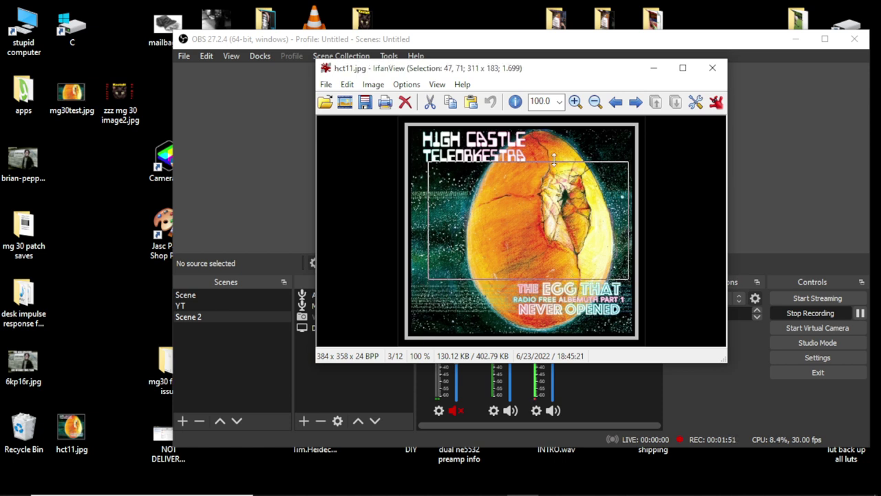
drag(554, 161, 554, 164)
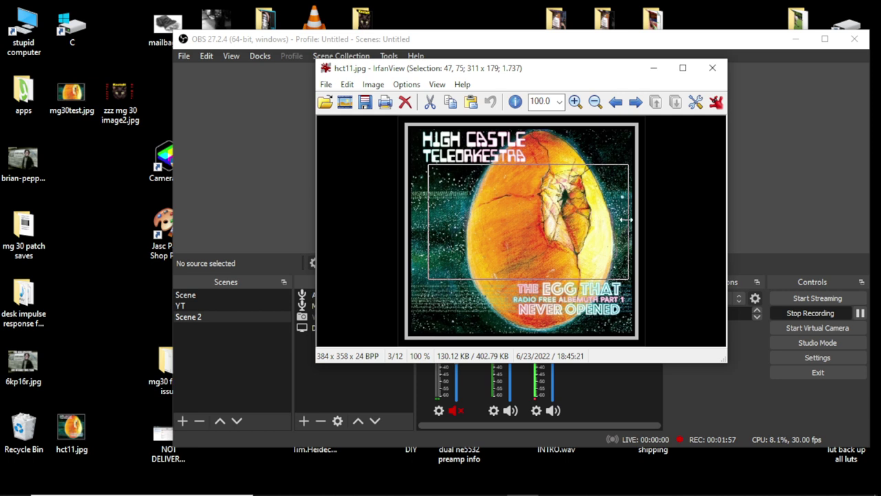
drag(627, 219, 634, 219)
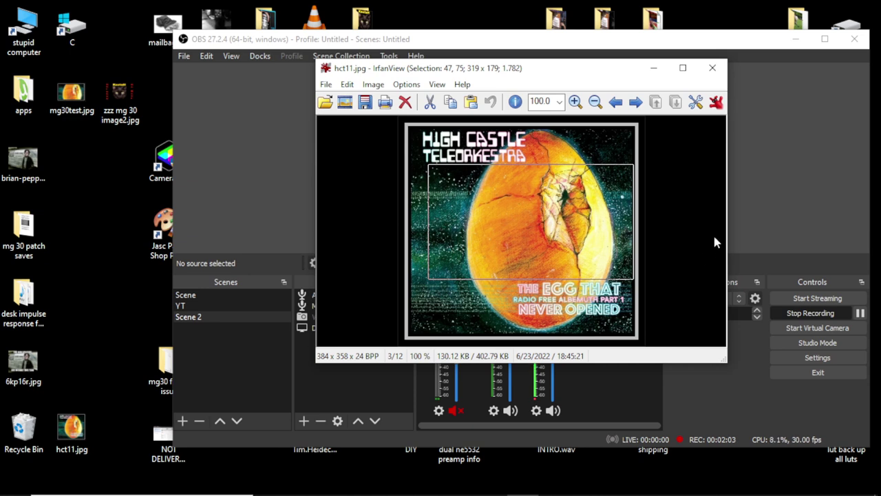
key(ctrl+y)
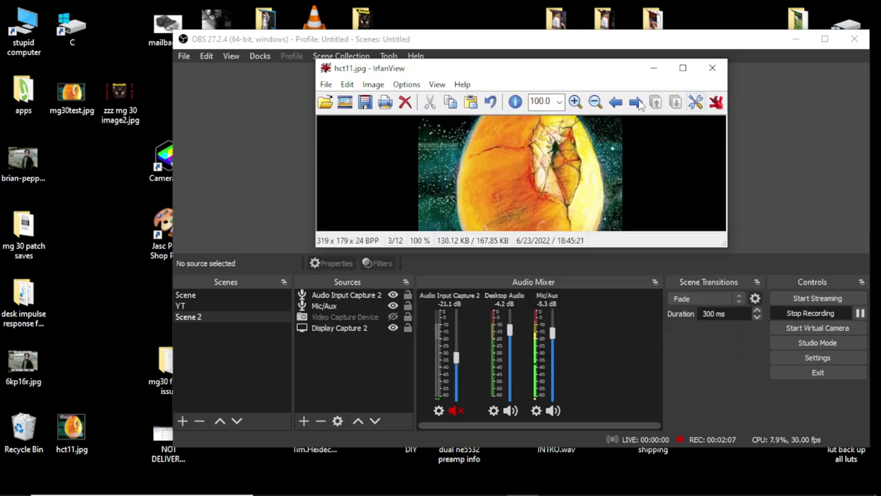
Step: Save the 319 x 179 crop to the Desktop as 'mg 30 img test.jpg', then close IrfanView
click(324, 84)
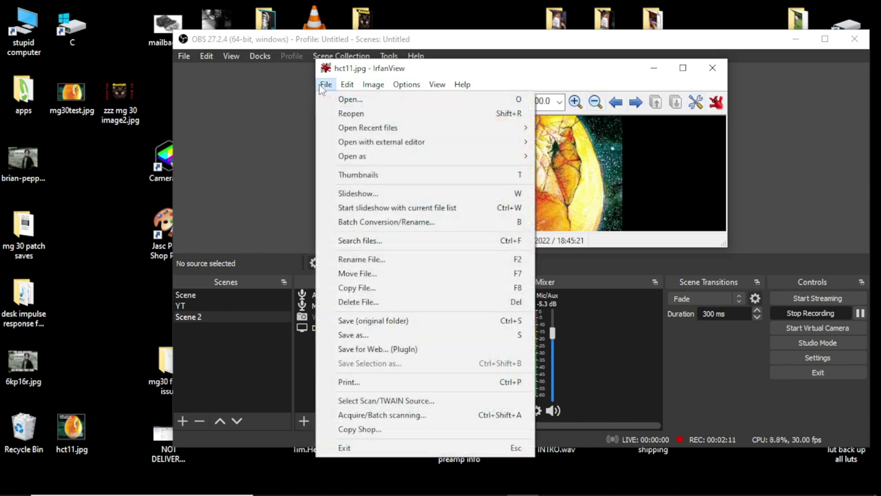
click(357, 335)
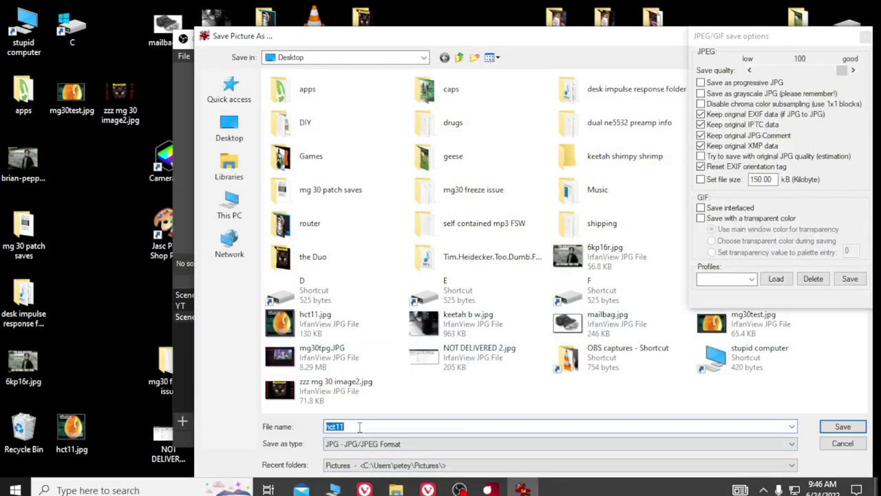
text(mg)
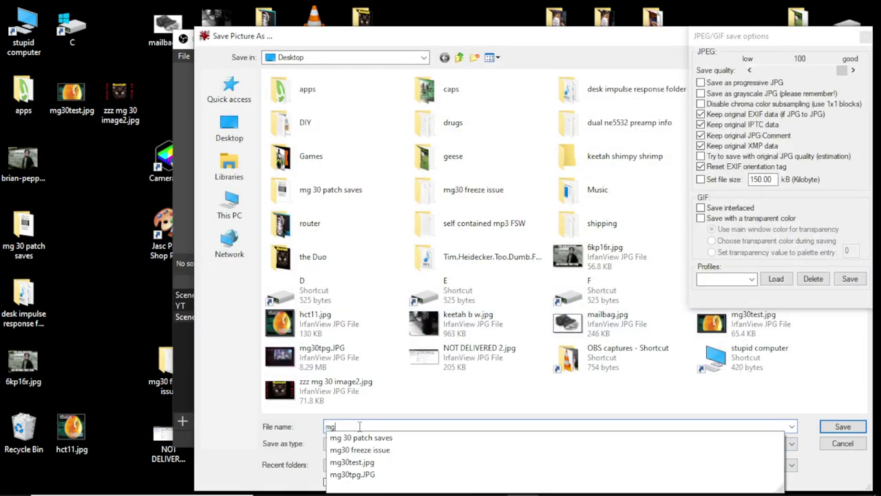
text( 30 img test)
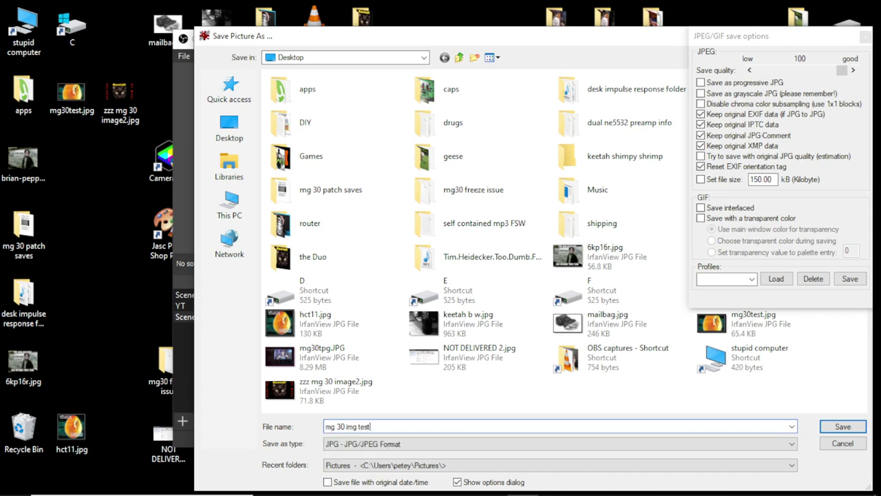
key(Return)
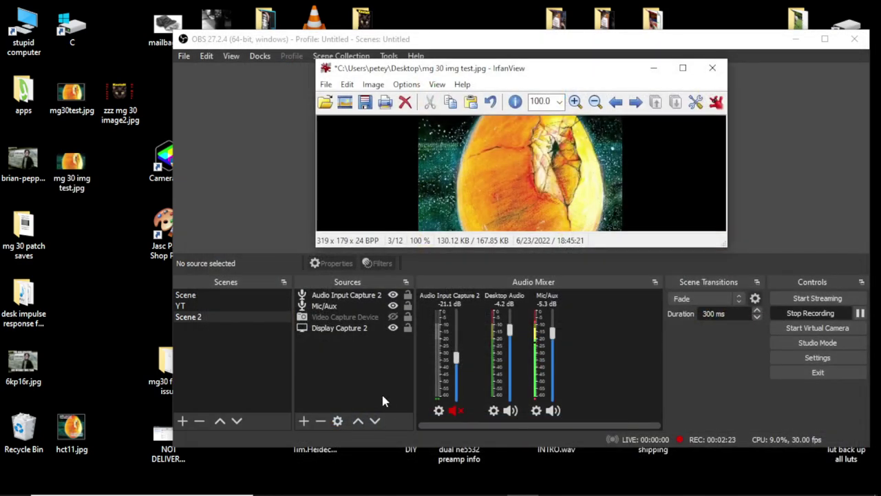
click(711, 69)
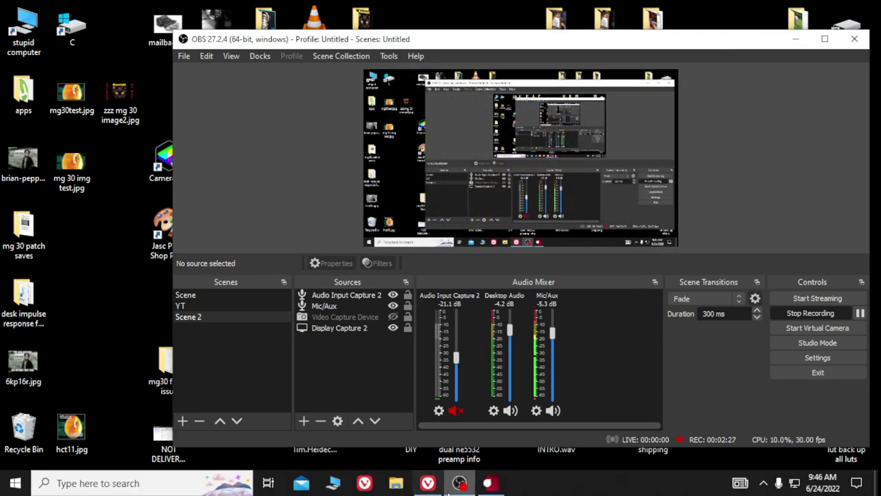
Step: Import mg 30 img test.jpg from the Desktop as QuickTone's custom boot-up picture
click(491, 486)
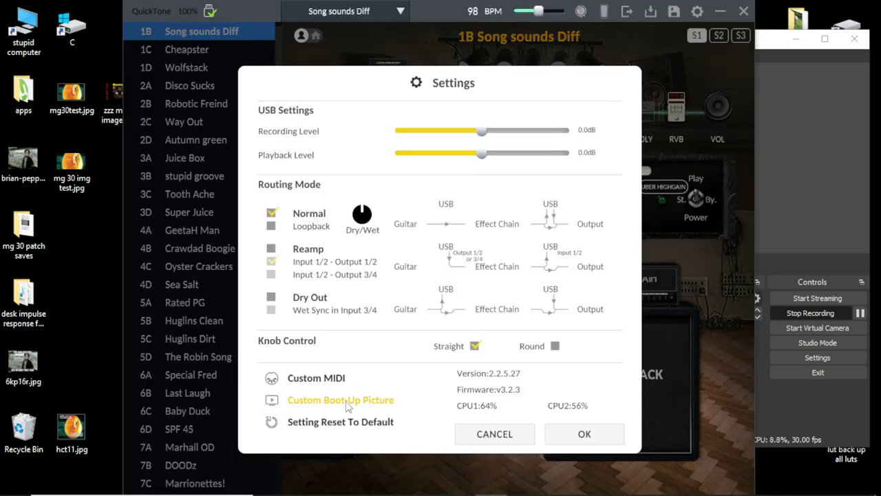
click(342, 405)
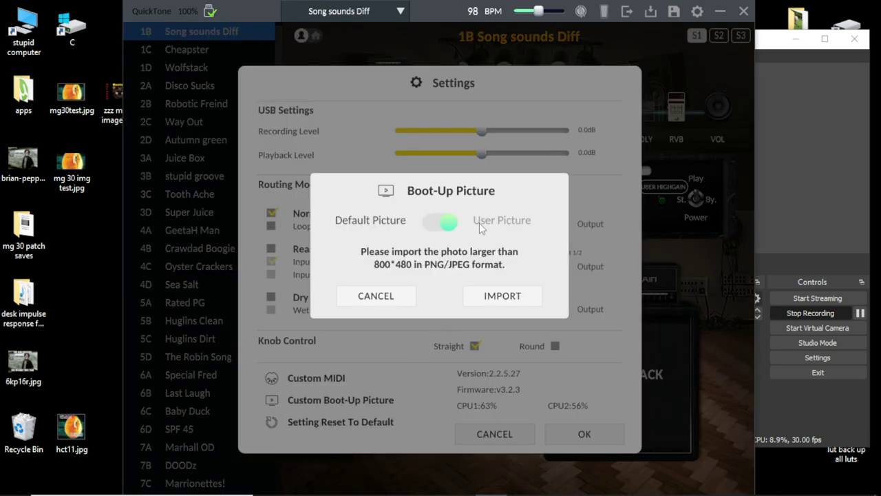
click(505, 298)
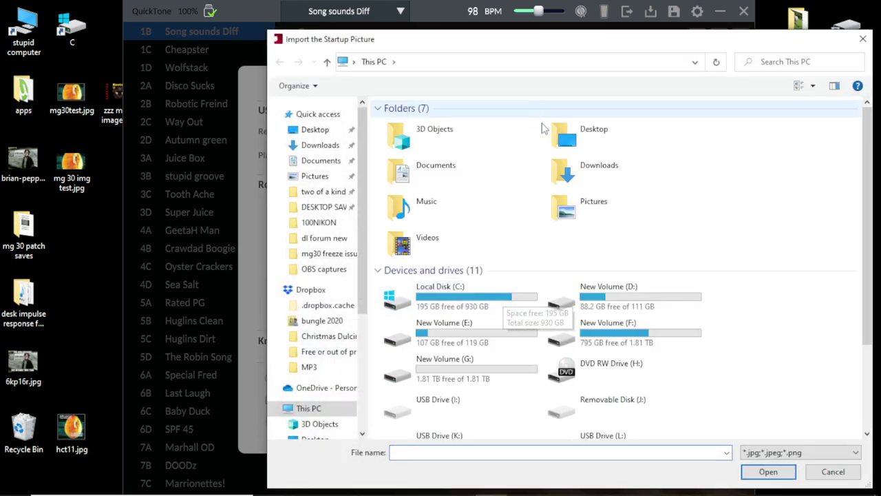
double_click(568, 141)
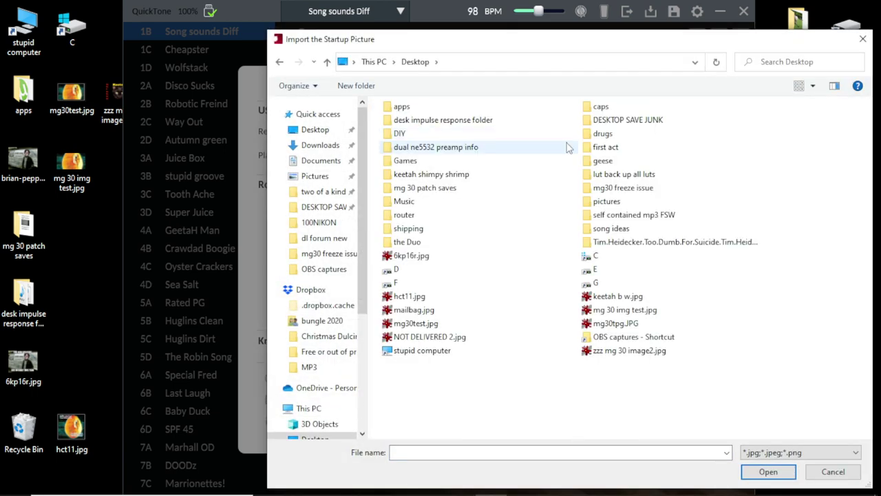
click(606, 312)
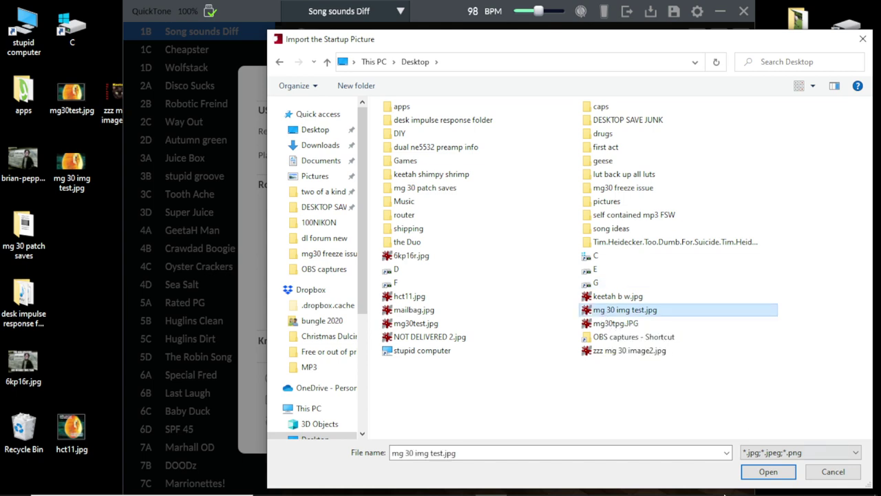
click(769, 476)
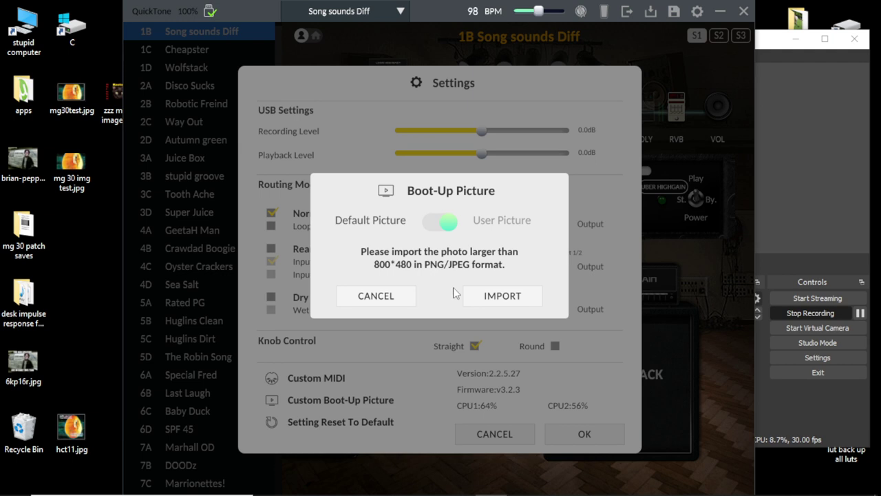
Step: Minimize QuickTone and view the 319 x 179 mg 30 img test.jpg in a maximized IrfanView
click(721, 12)
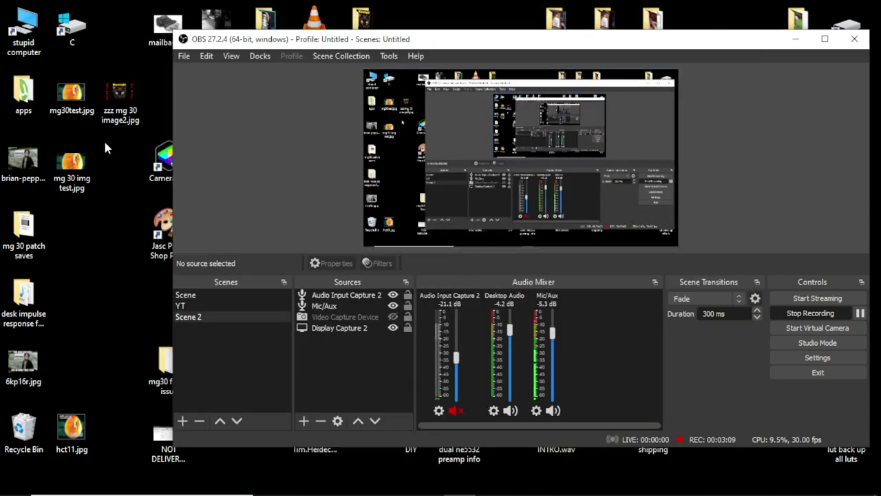
double_click(72, 167)
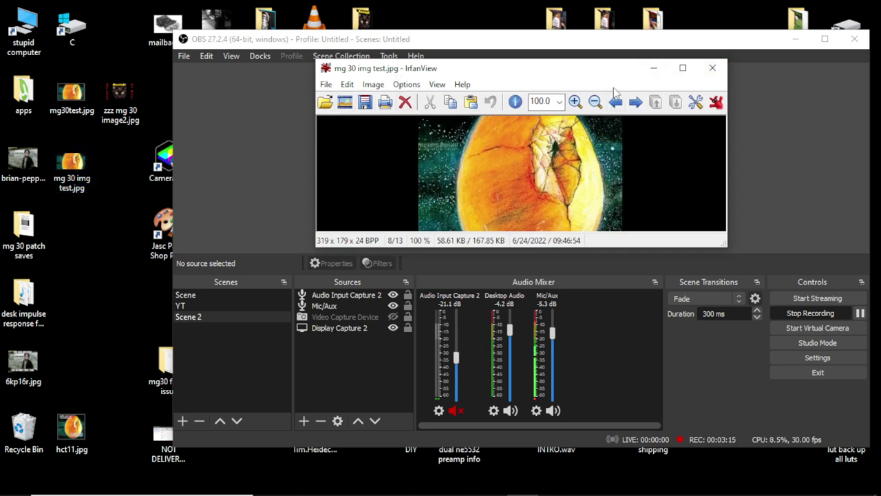
click(683, 69)
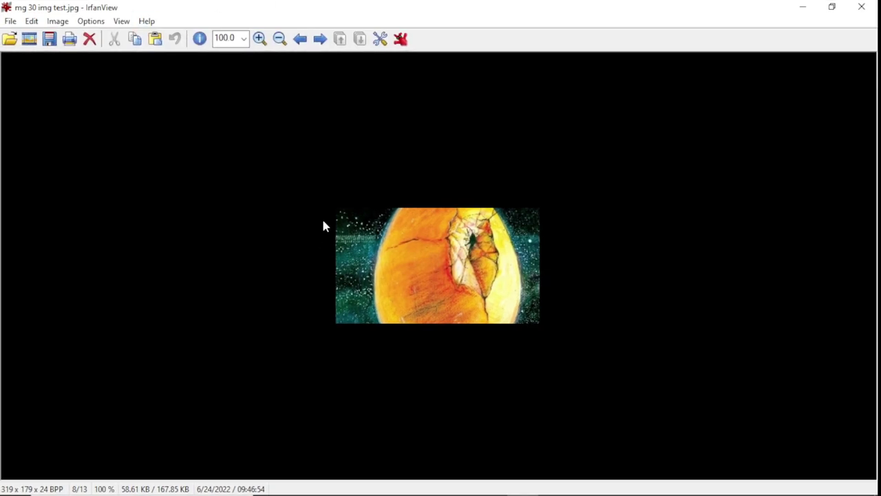
click(50, 22)
click(65, 33)
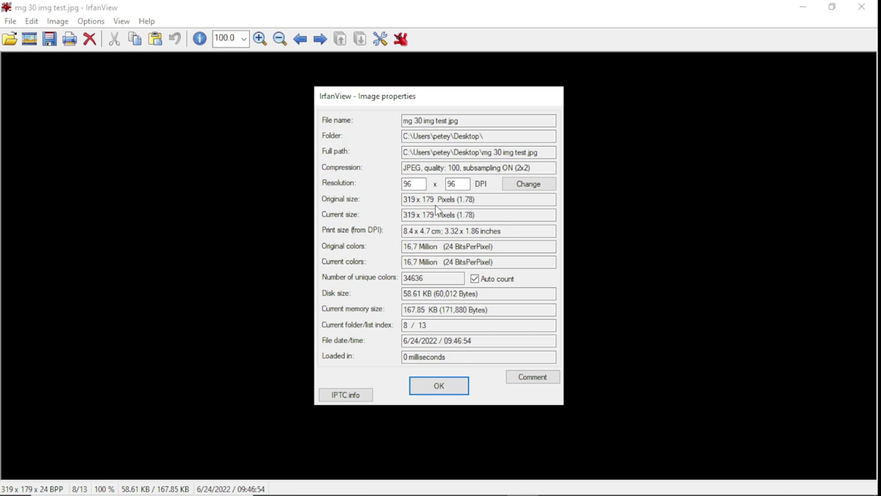
click(436, 388)
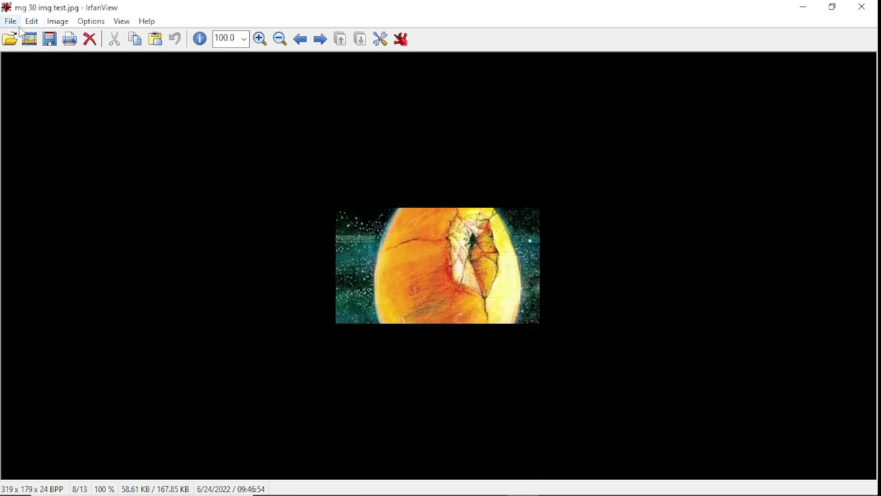
Step: Use Resize/Resample with width 800 and height 480, keeping aspect ratio, to get 855 x 480
click(33, 22)
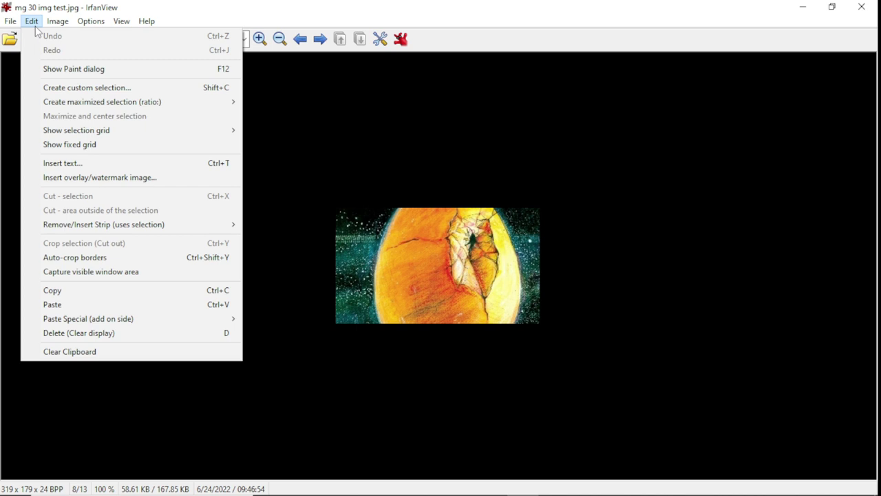
mouse_move(49, 26)
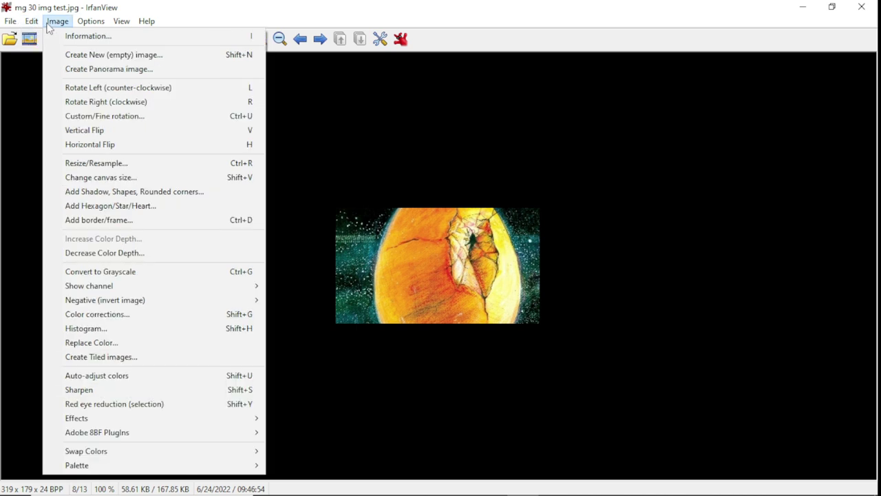
click(96, 164)
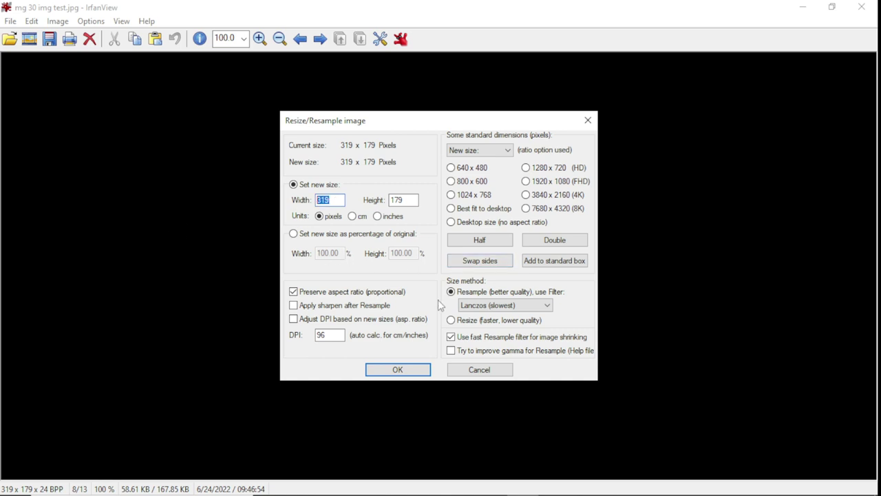
text(800)
click(417, 200)
key(BackSpace)
key(BackSpace)
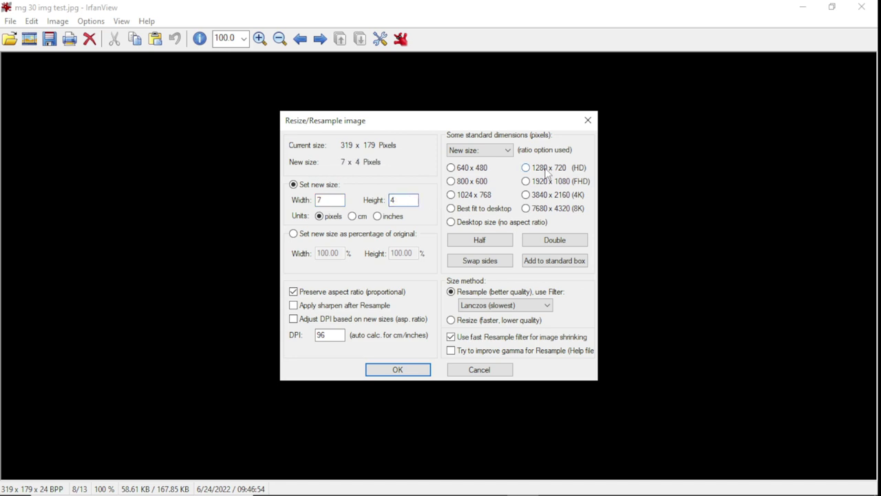
text(80)
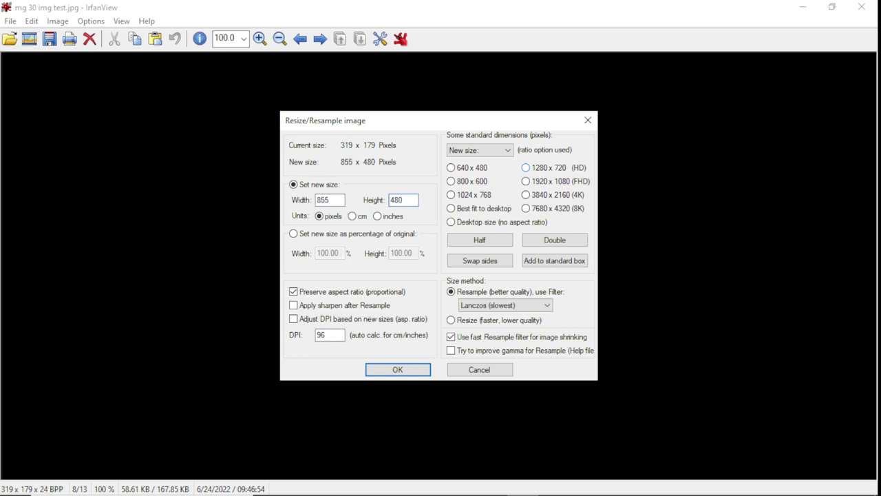
click(424, 376)
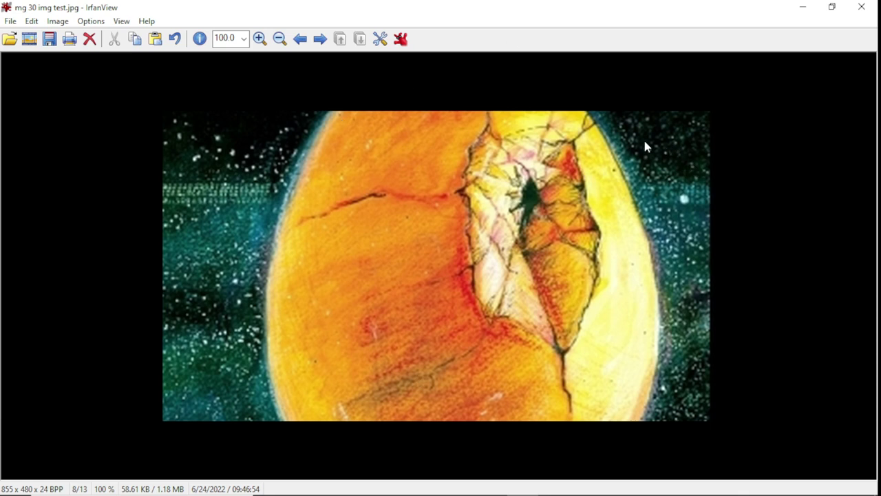
Step: Check the image information to confirm the new 855 x 480 size
click(86, 22)
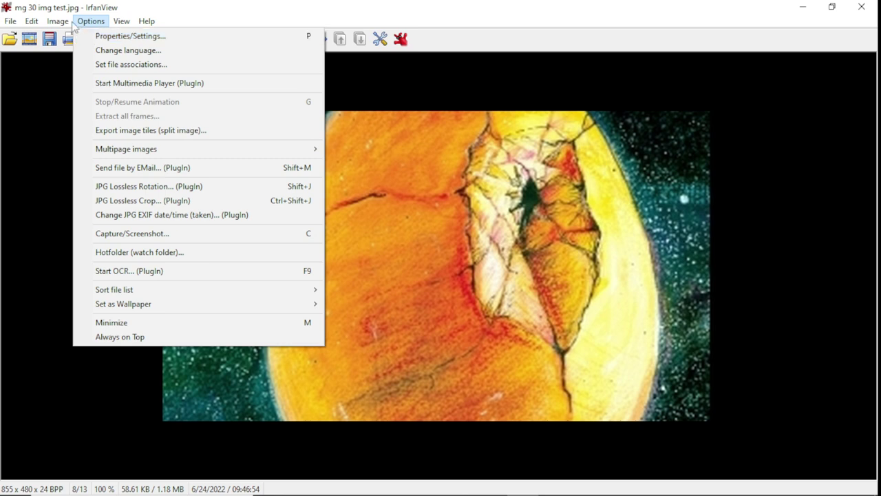
click(83, 35)
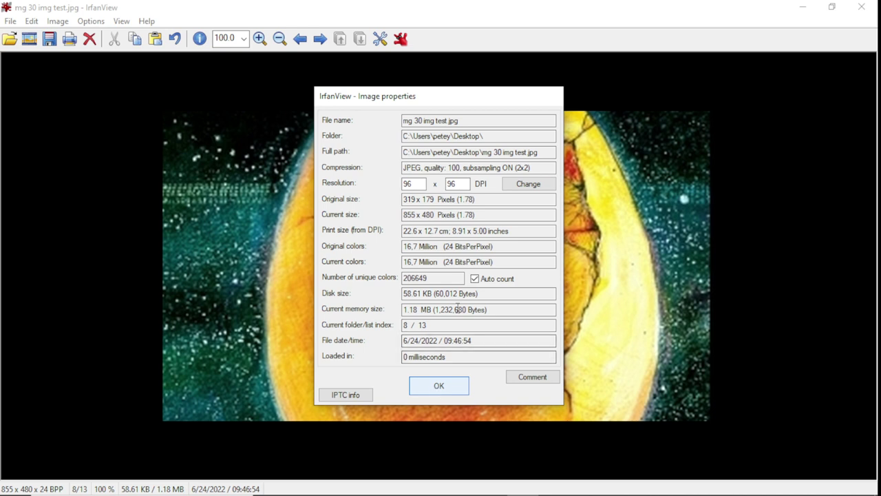
click(438, 387)
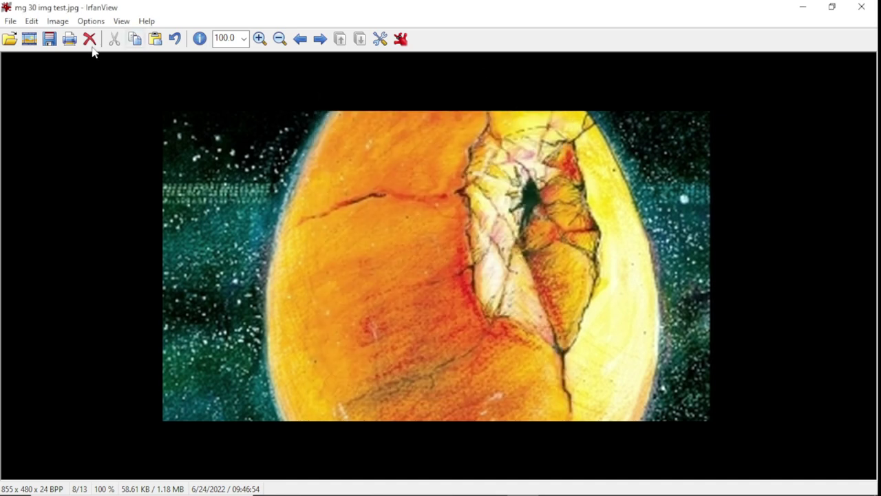
Step: Save the resized image over mg 30 img test.jpg, confirm the replace, and close IrfanView
click(8, 22)
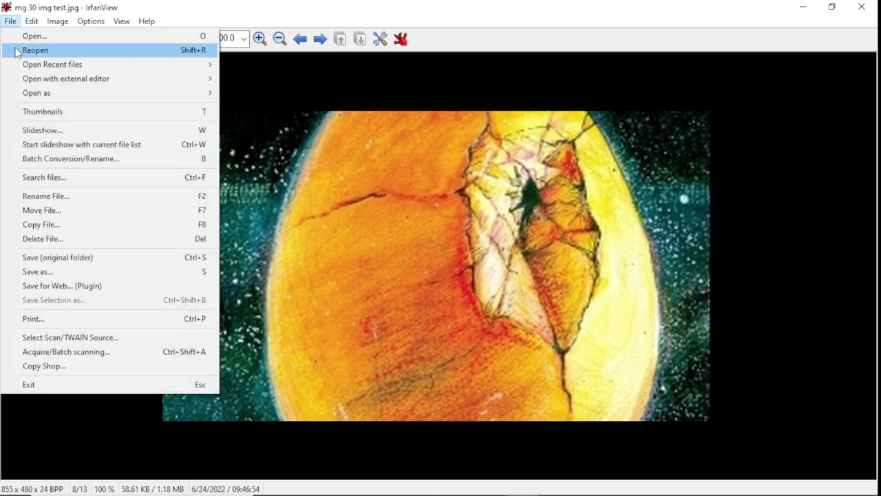
click(67, 259)
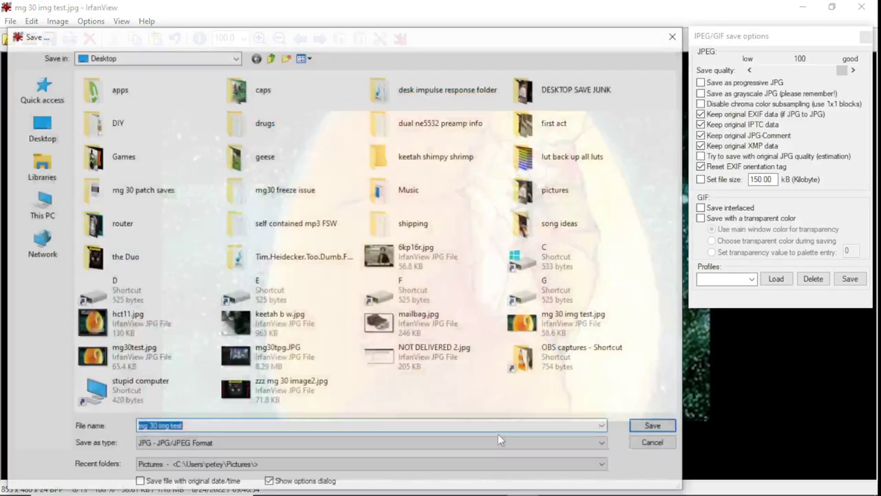
click(641, 430)
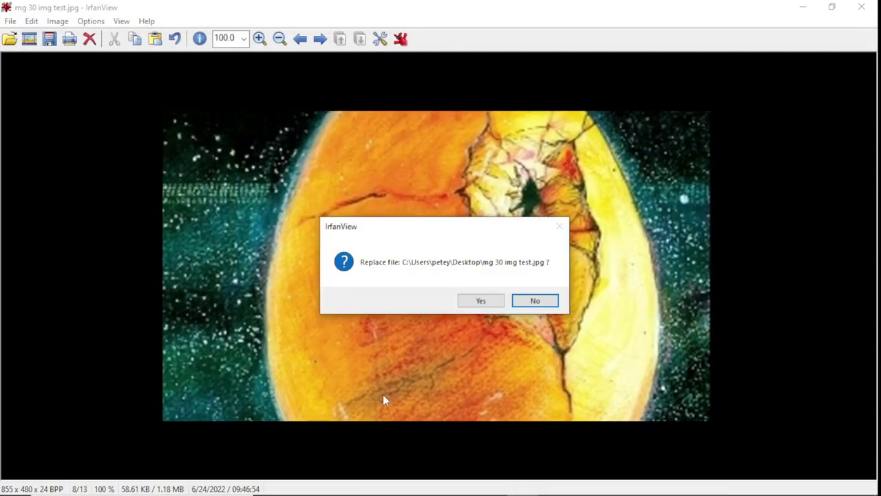
click(490, 301)
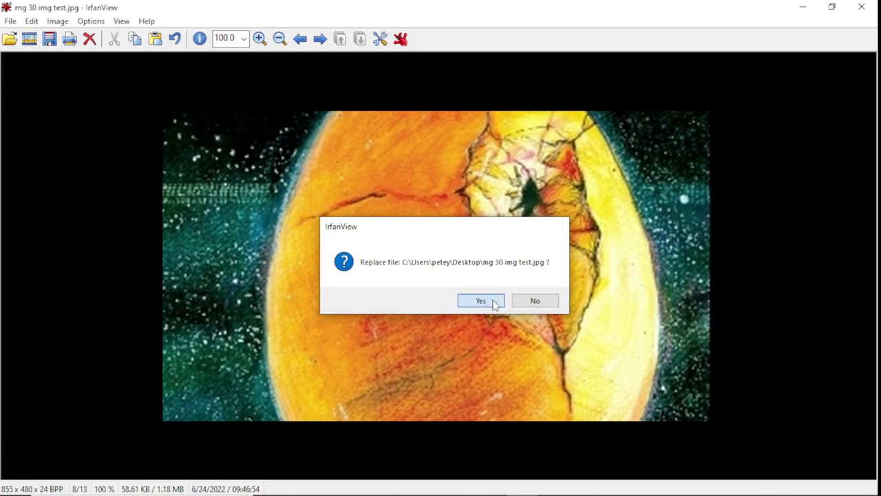
click(865, 6)
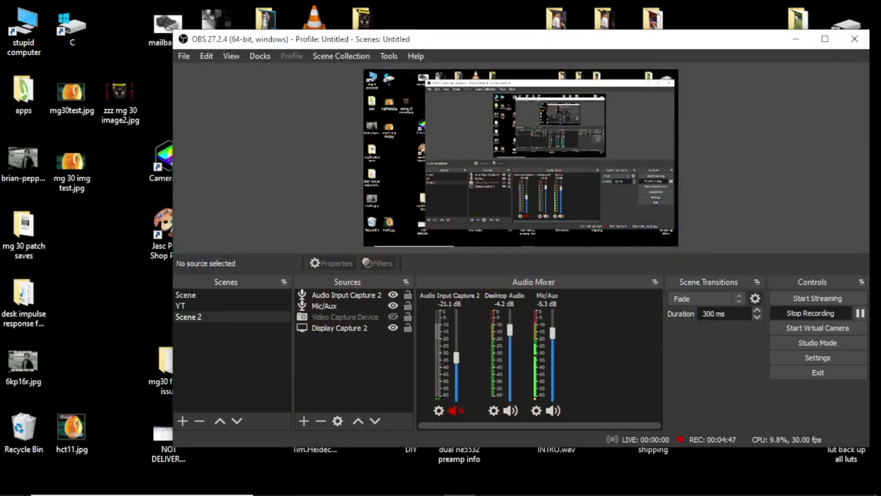
Step: Import the resized mg 30 img test.jpg into QuickTone's Boot-Up Picture dialog
mouse_move(324, 493)
click(489, 483)
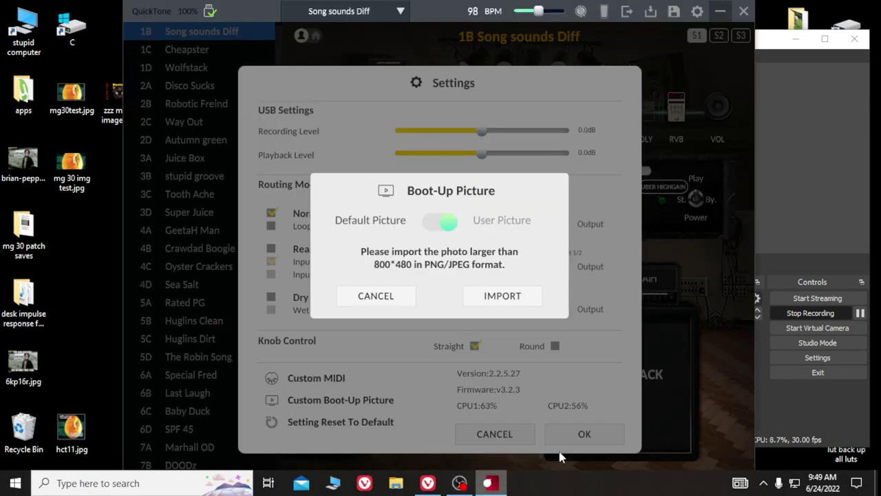
click(492, 306)
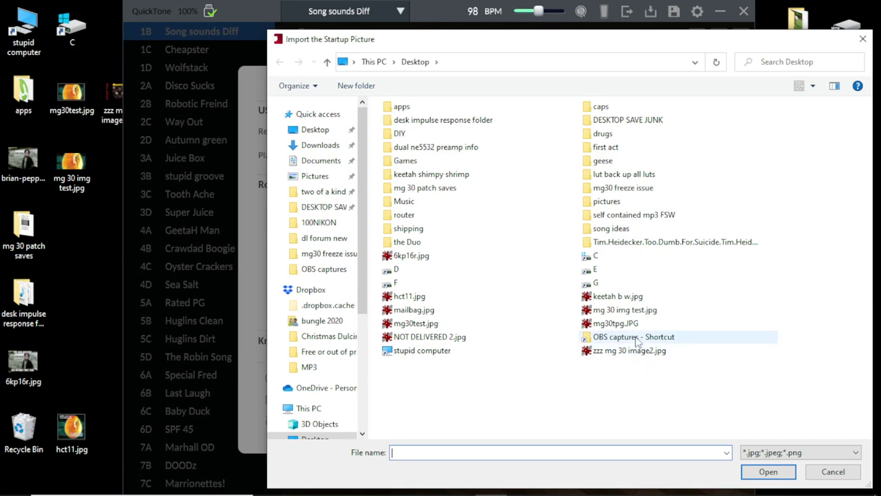
click(648, 311)
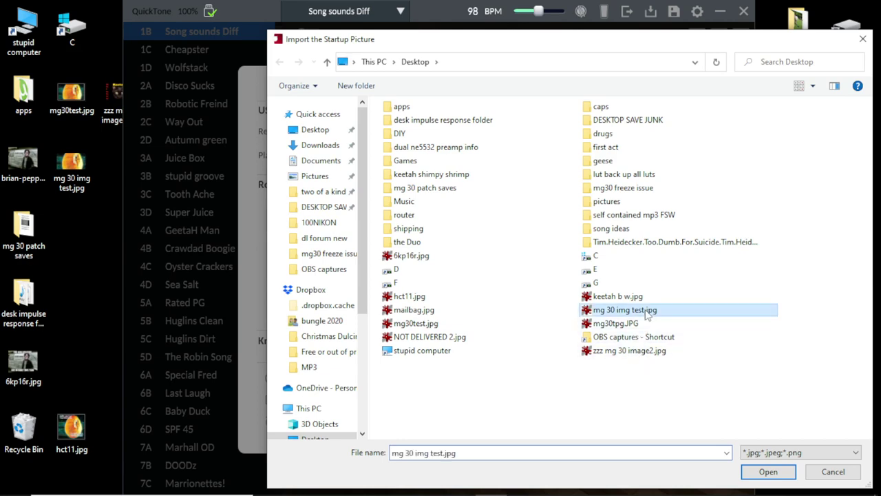
click(769, 471)
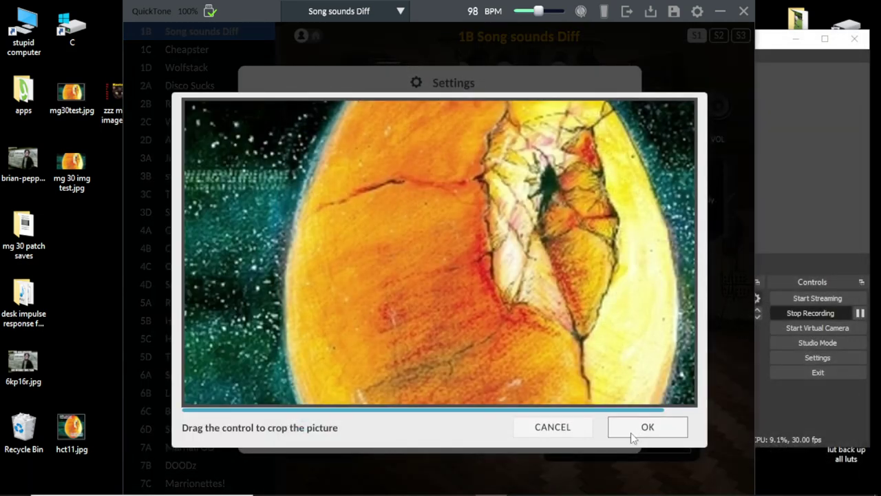
Step: Move the crop area to the picture's left side and accept it to upload the boot-up picture
drag(512, 412, 601, 411)
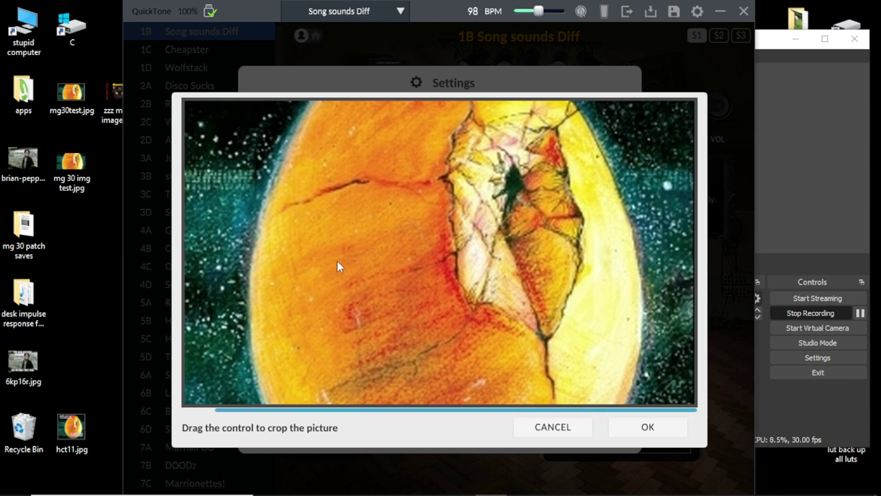
drag(649, 413, 362, 432)
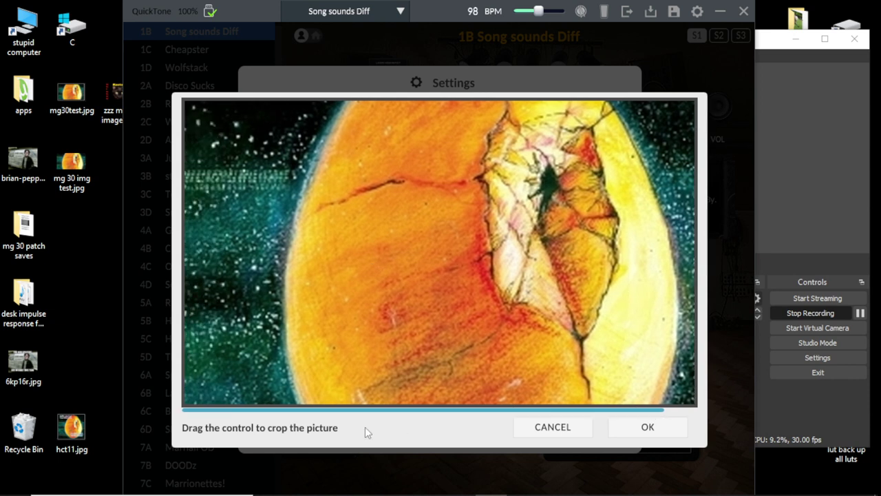
click(651, 428)
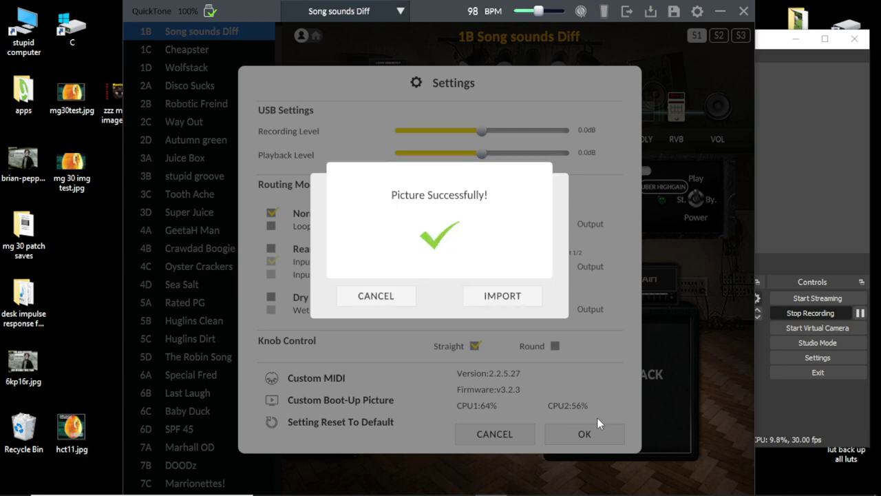
Step: Cancel a second import, close the Boot-Up Picture and Settings dialogs, and exit QuickTone
click(509, 306)
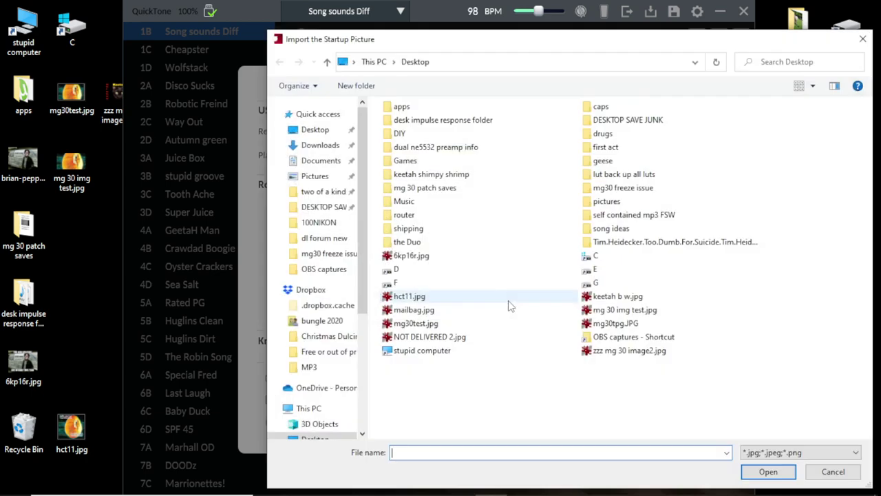
click(830, 471)
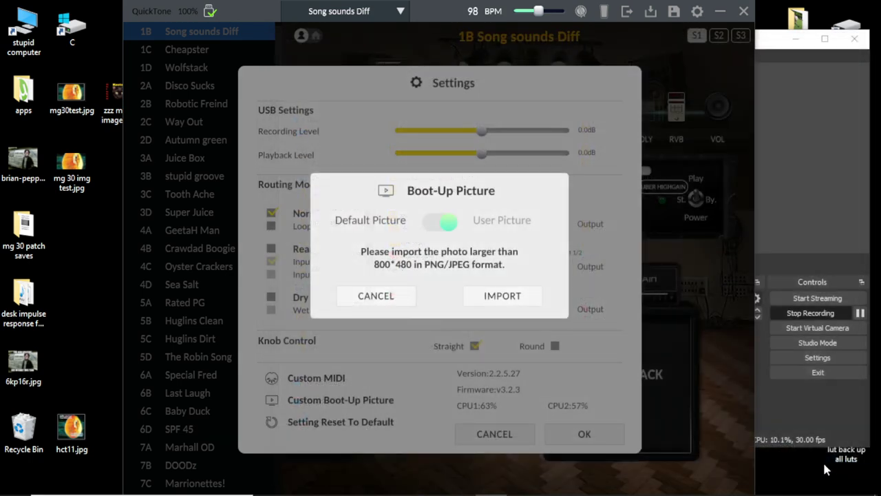
click(385, 299)
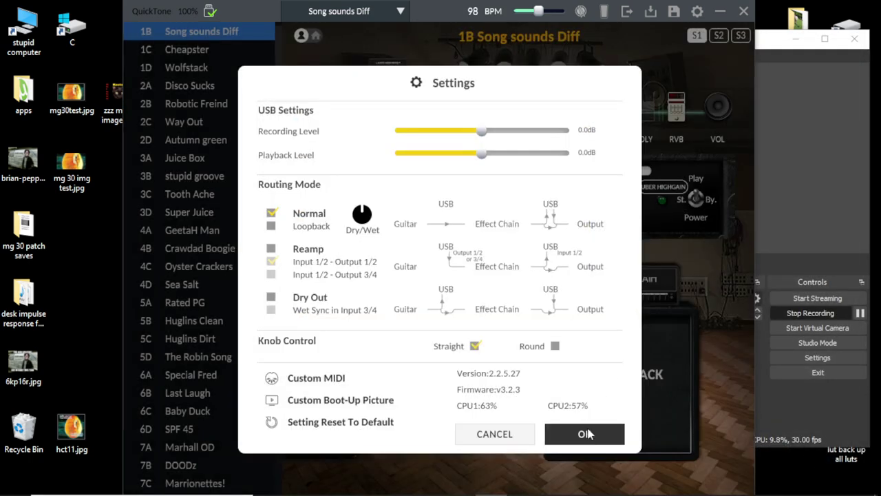
click(588, 434)
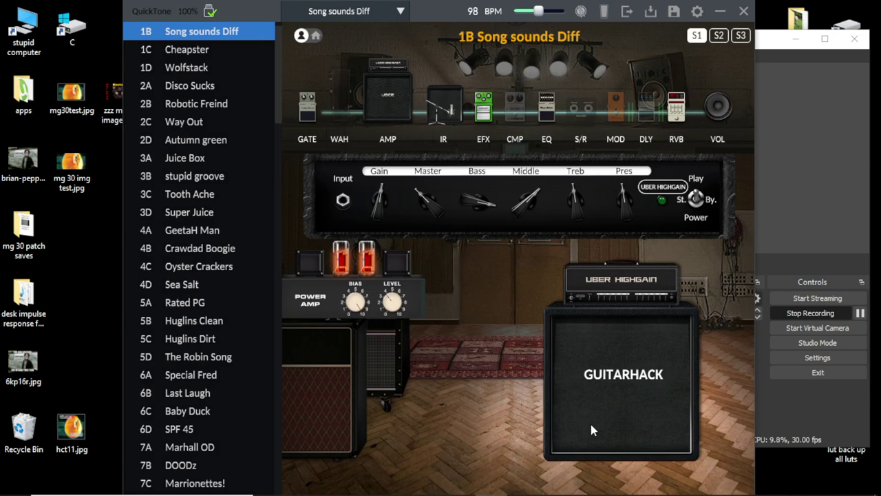
click(744, 11)
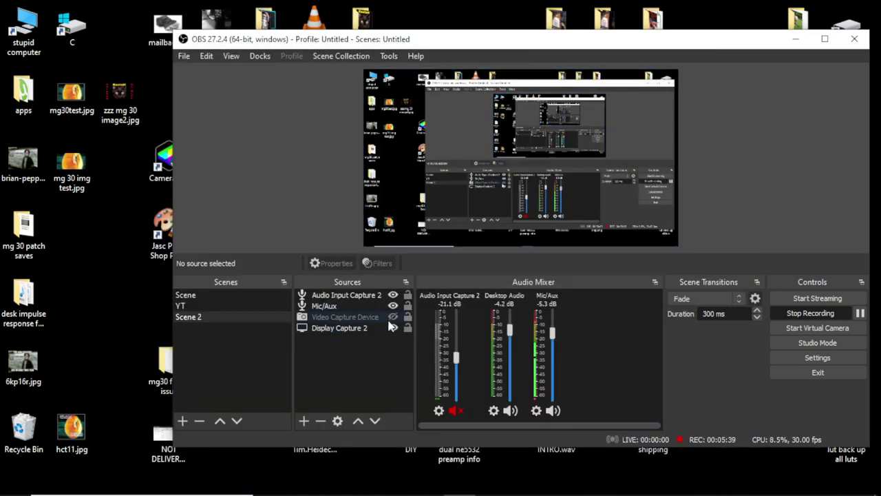